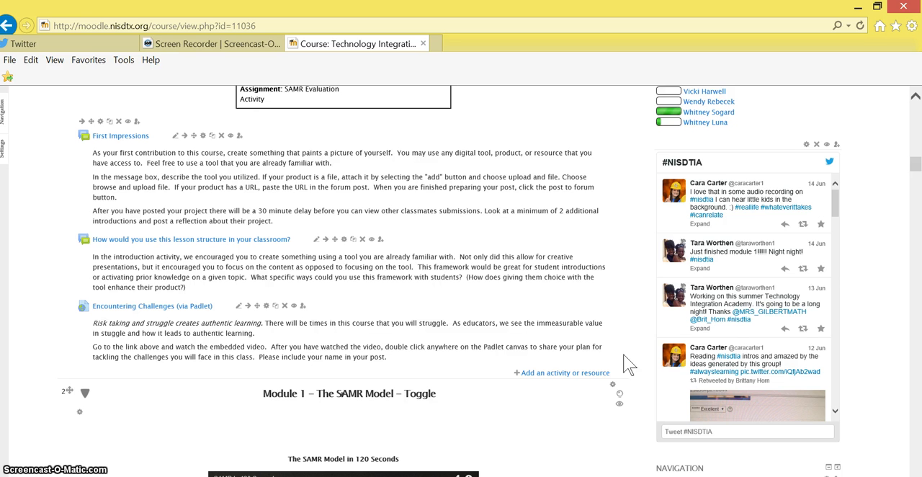
# - Switch to Twitter and search for the hashtag #nisdtia
pyautogui.click(103, 45)
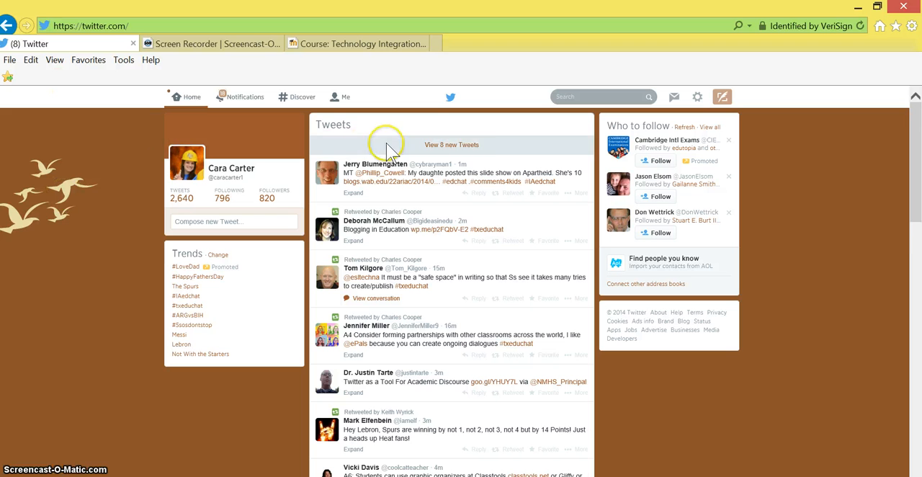
pyautogui.click(604, 97)
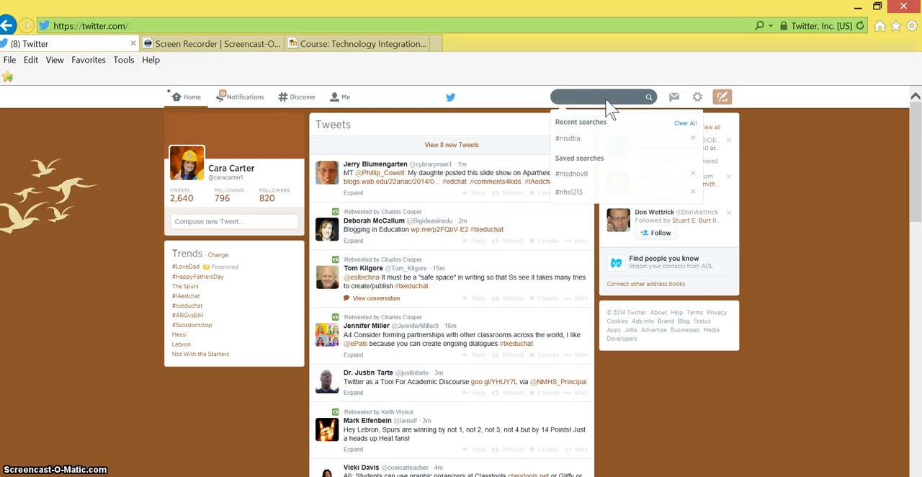
pyautogui.write('#ni')
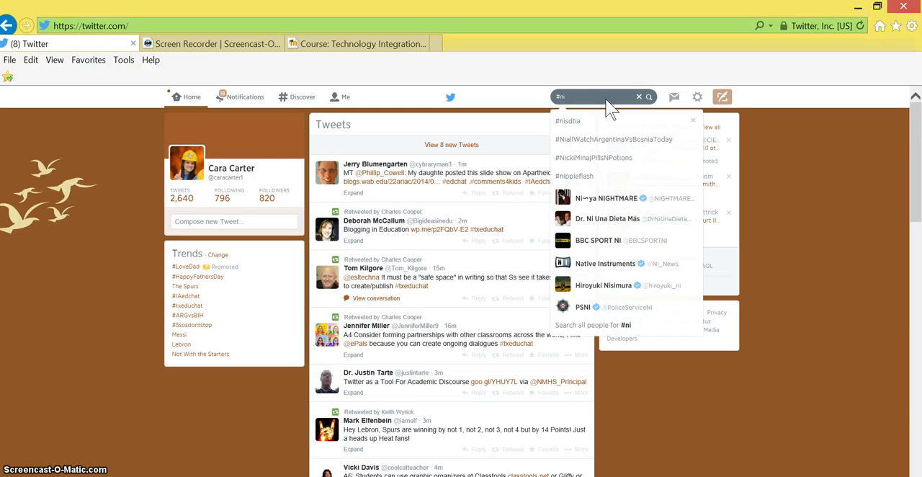
pyautogui.write('sdtia')
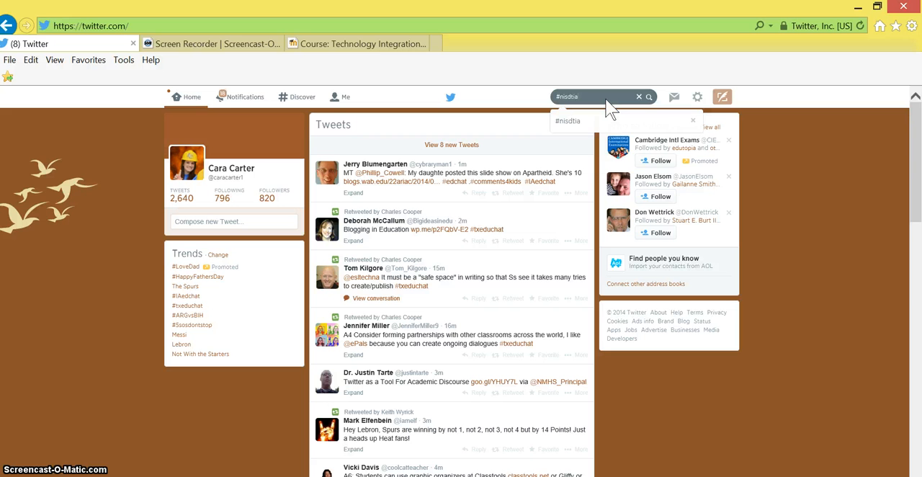
pyautogui.press('Return')
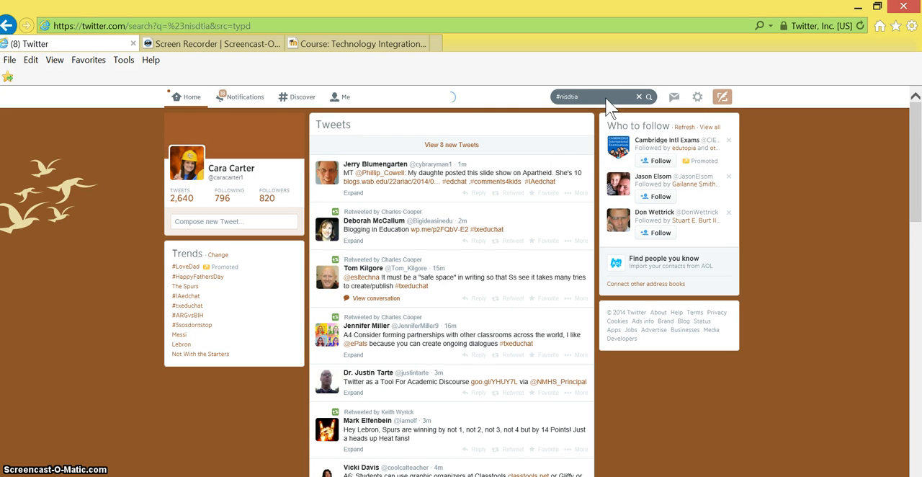
pyautogui.click(601, 100)
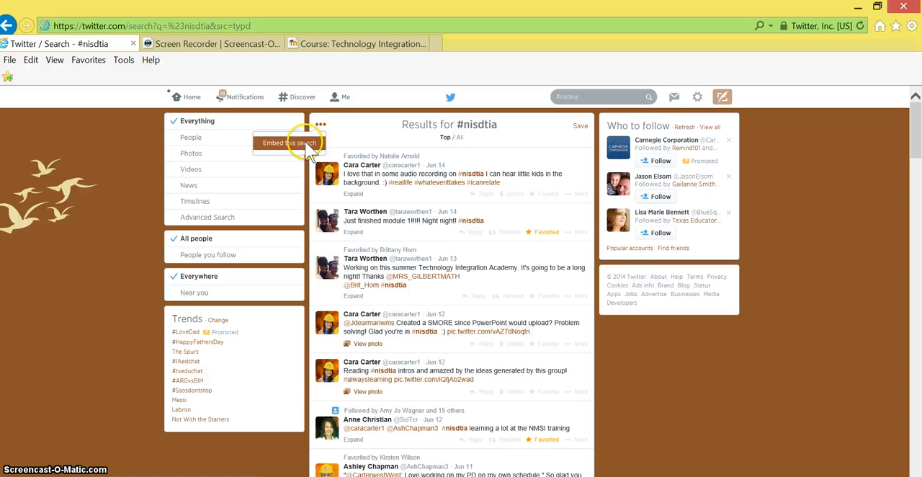
# - Start embedding the #nisdtia search results as a widget
pyautogui.click(310, 152)
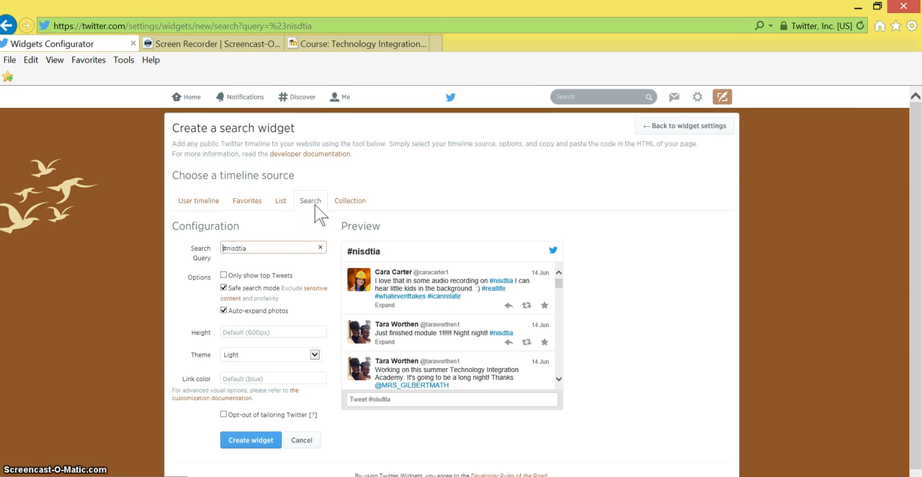
pyautogui.click(288, 248)
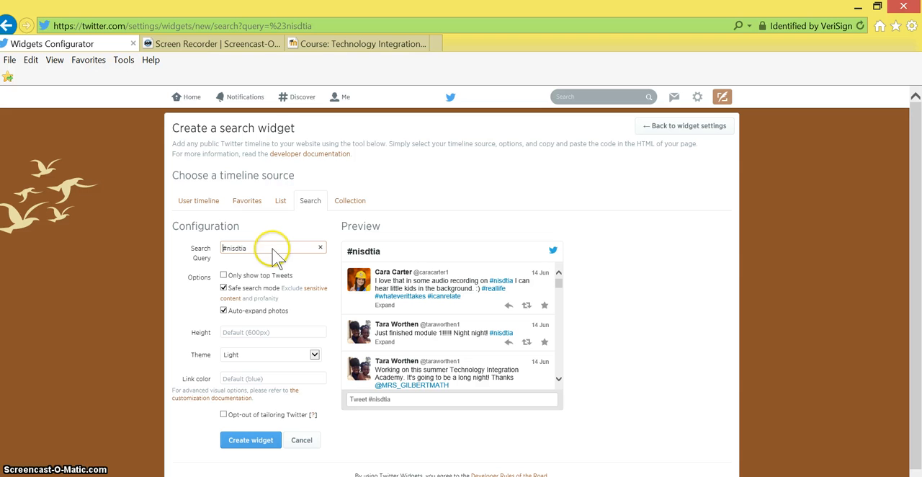
# - Try the Dark theme on the search widget, then set the theme back to Light
pyautogui.click(250, 368)
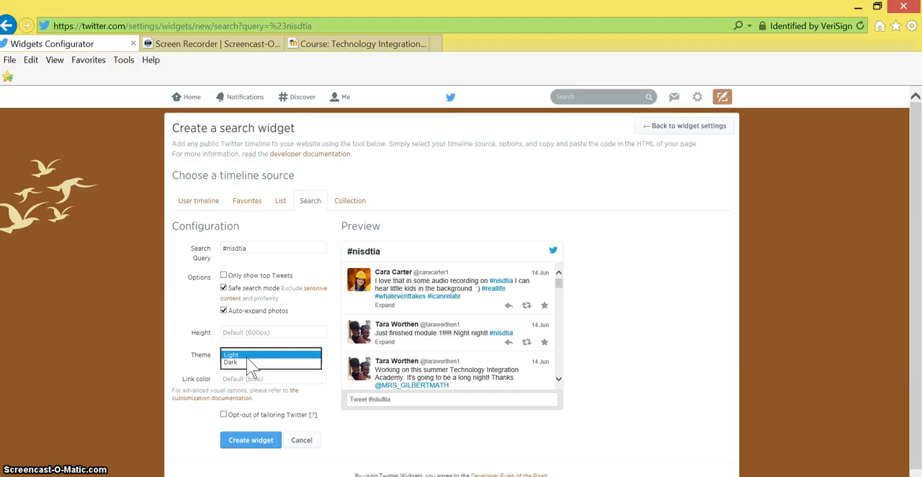
pyautogui.click(252, 372)
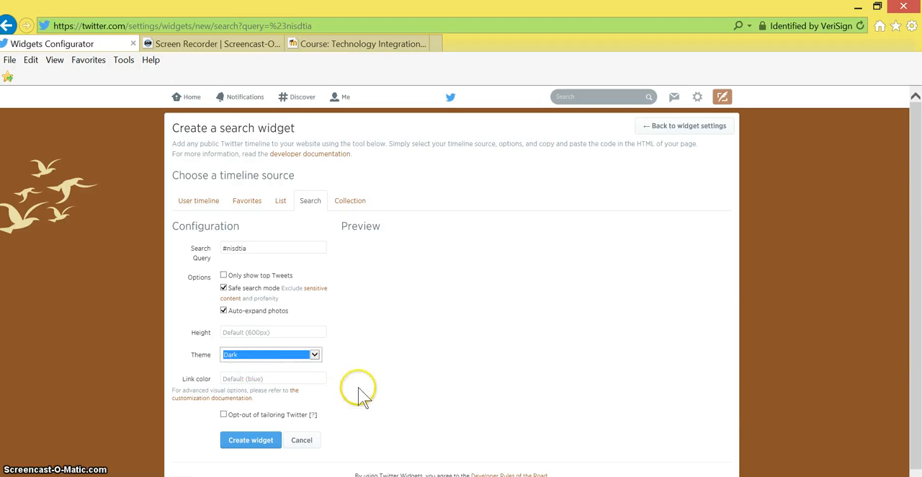
pyautogui.click(315, 354)
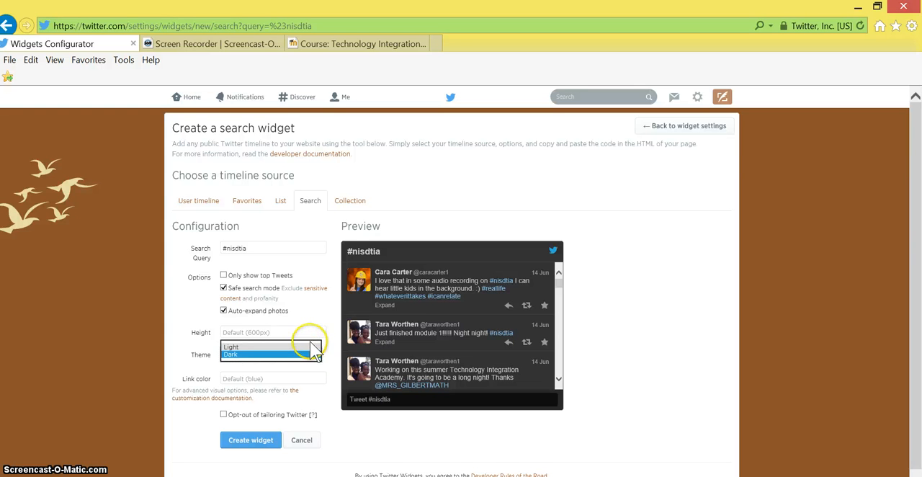
pyautogui.click(314, 347)
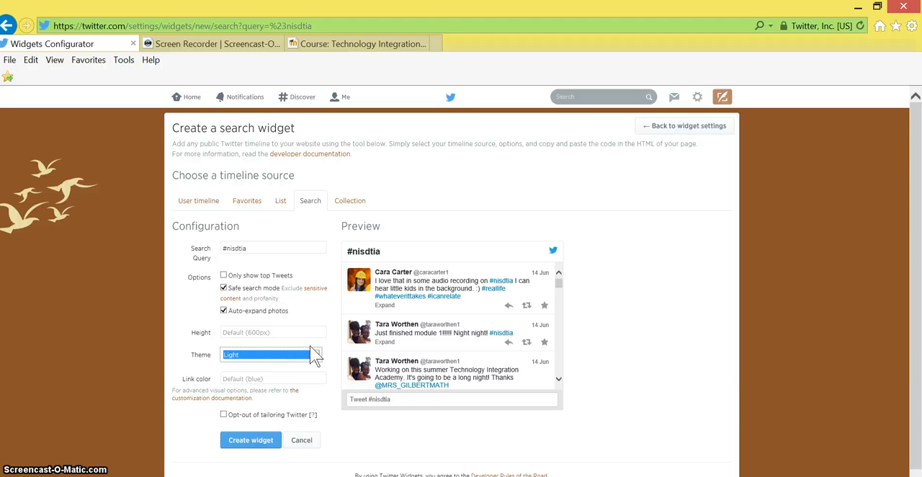
pyautogui.click(261, 440)
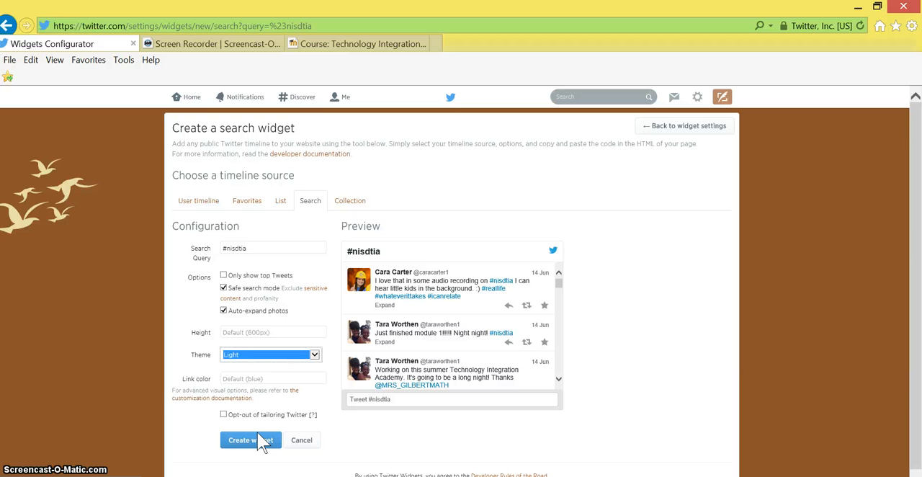
# - View the user timeline source, then return to the search source and create a widget with the query #nisdtia
pyautogui.click(196, 203)
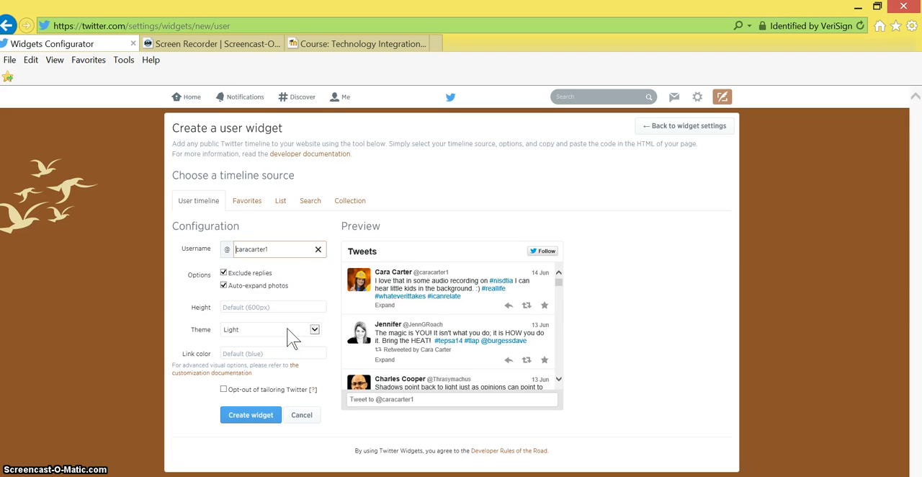
pyautogui.click(310, 203)
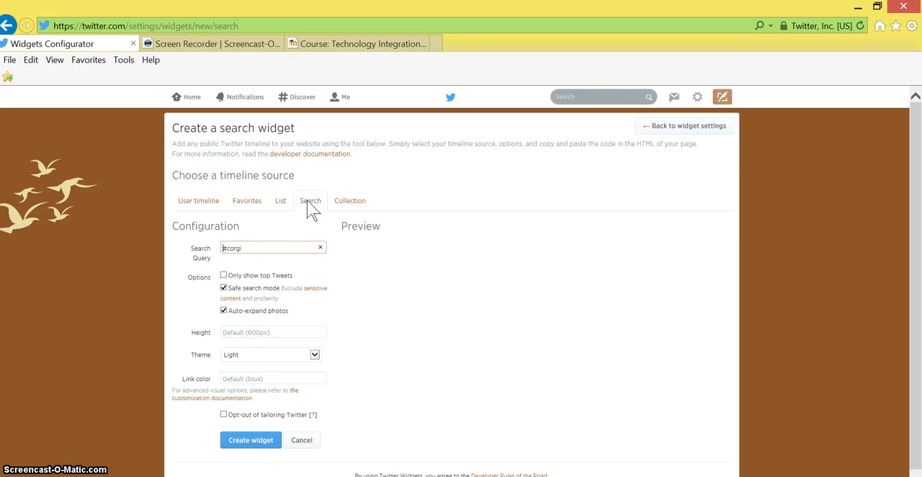
pyautogui.click(277, 248)
pyautogui.moveTo(241, 247); pyautogui.dragTo(176, 255)
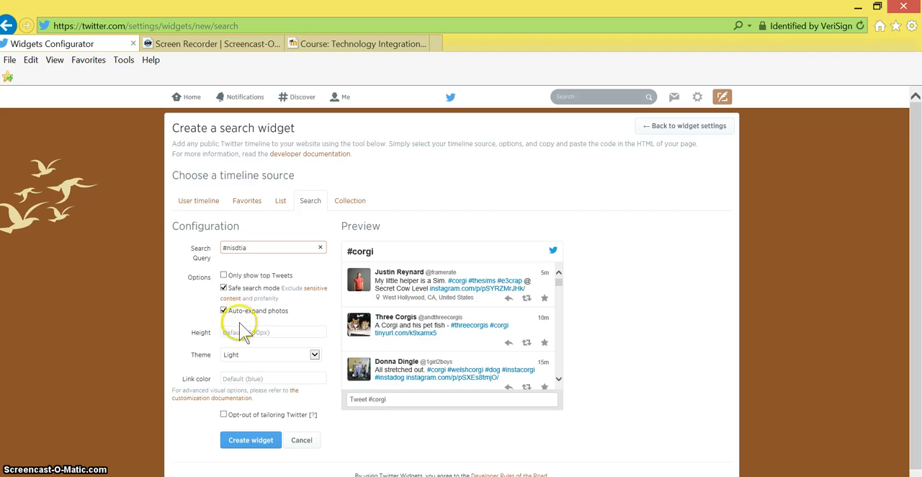
pyautogui.click(245, 442)
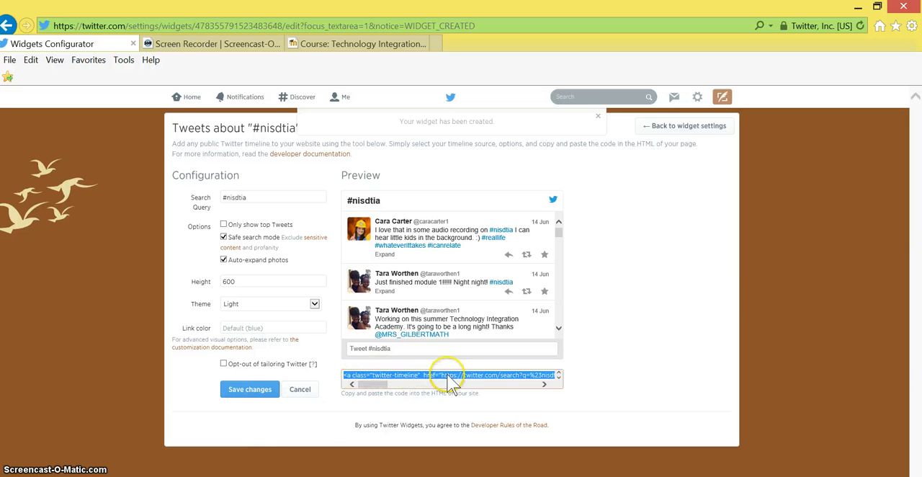
# - Copy the new widget's embed code and switch back to the Moodle course page
pyautogui.rightClick(517, 386)
pyautogui.click(471, 295)
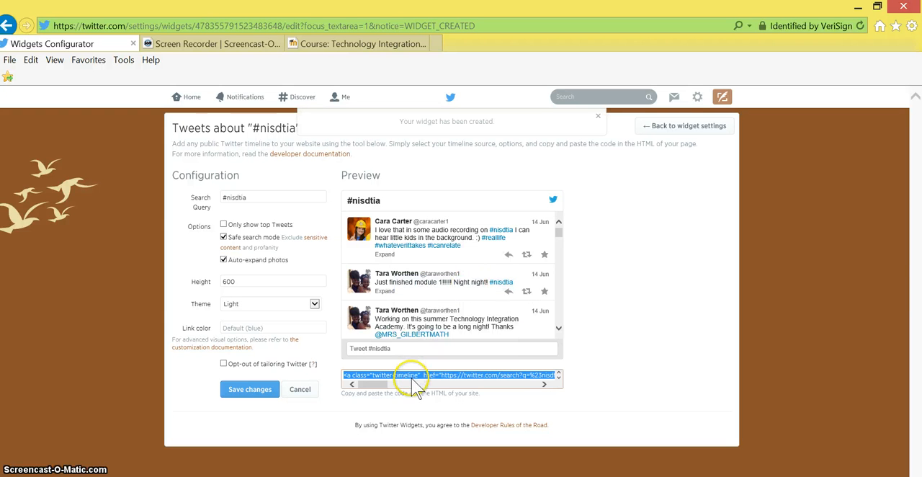
pyautogui.click(338, 45)
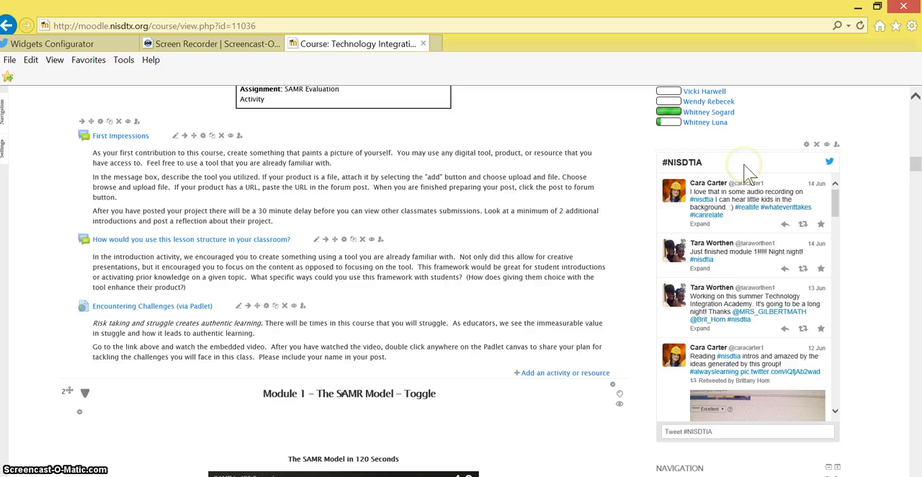
# - Add an HTML block to the Moodle course page
pyautogui.moveTo(914, 163); pyautogui.dragTo(909, 106)
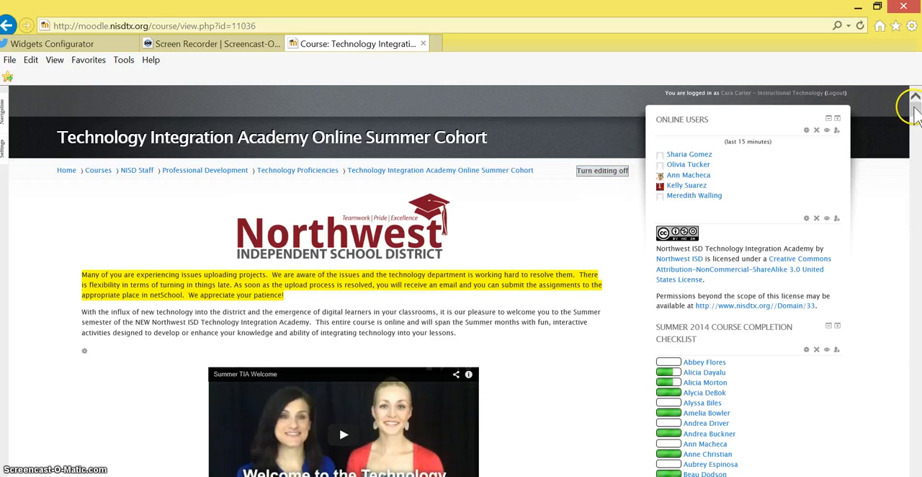
pyautogui.moveTo(914, 115); pyautogui.dragTo(916, 194)
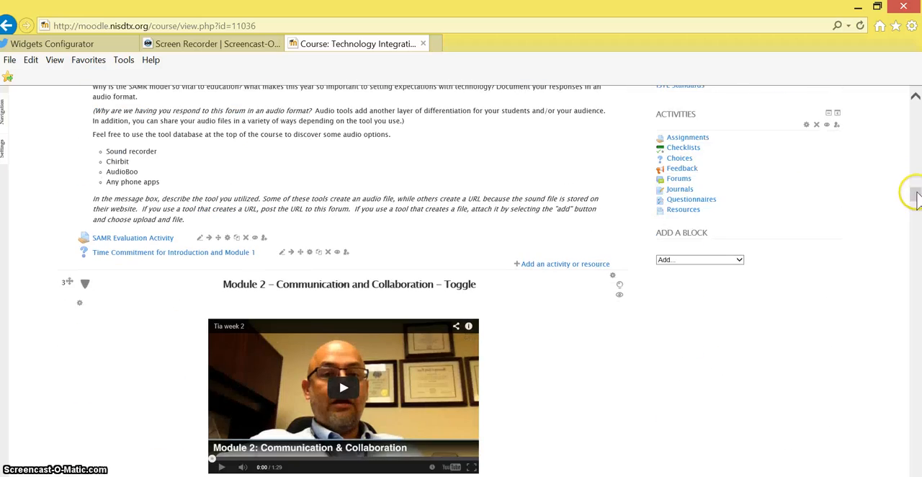
pyautogui.click(726, 261)
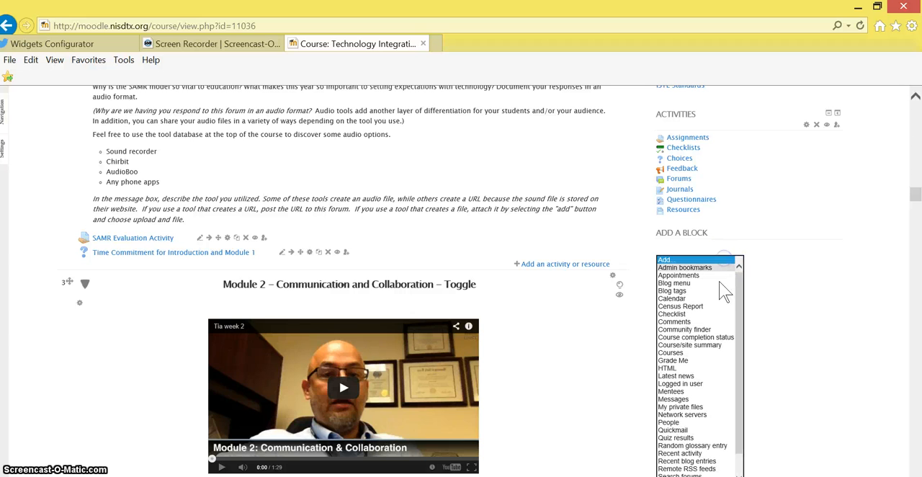
pyautogui.click(697, 369)
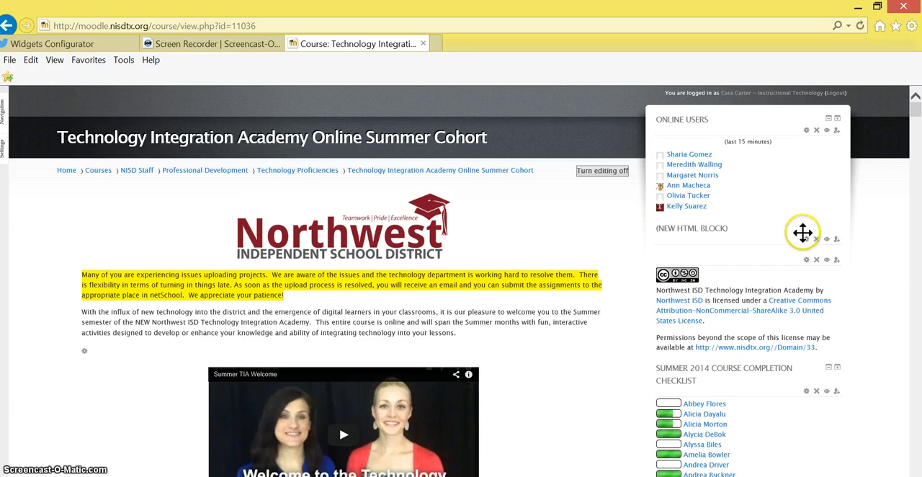
# - Open the new HTML block's configuration and set its title to "Twitter Feed #nisdtia"
pyautogui.click(807, 240)
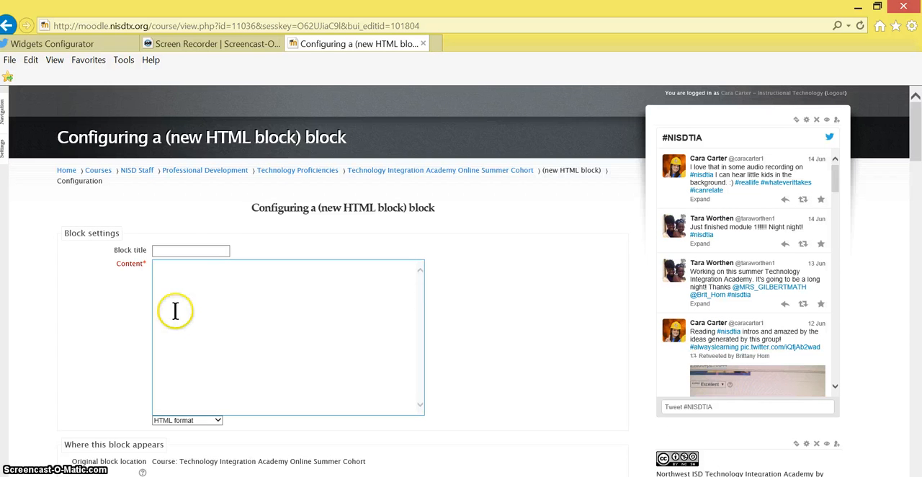
pyautogui.click(184, 251)
pyautogui.write('Twitter Feed')
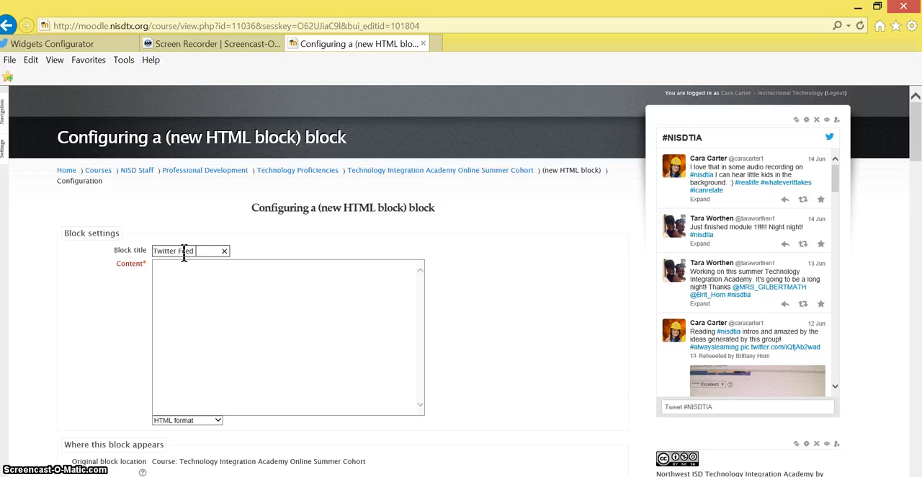
pyautogui.write(' #nisdtia')
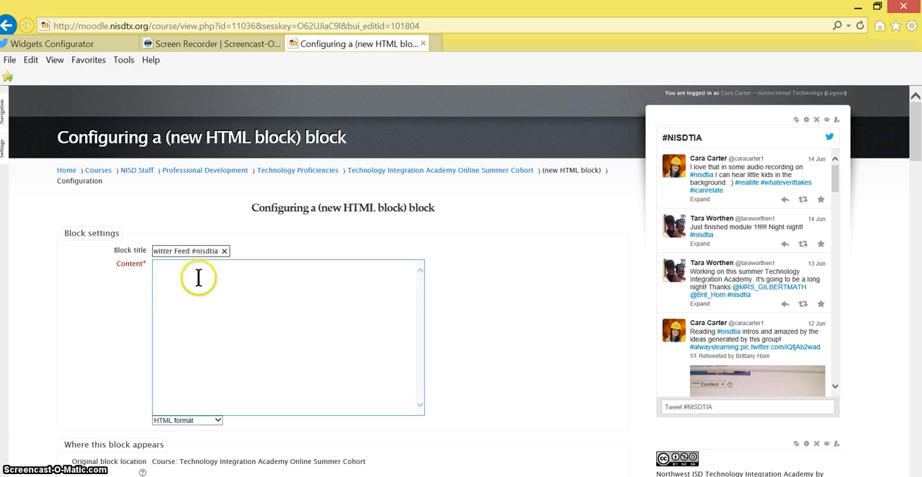
# - Paste the copied Twitter widget code as the block's content and save the changes
pyautogui.click(199, 280)
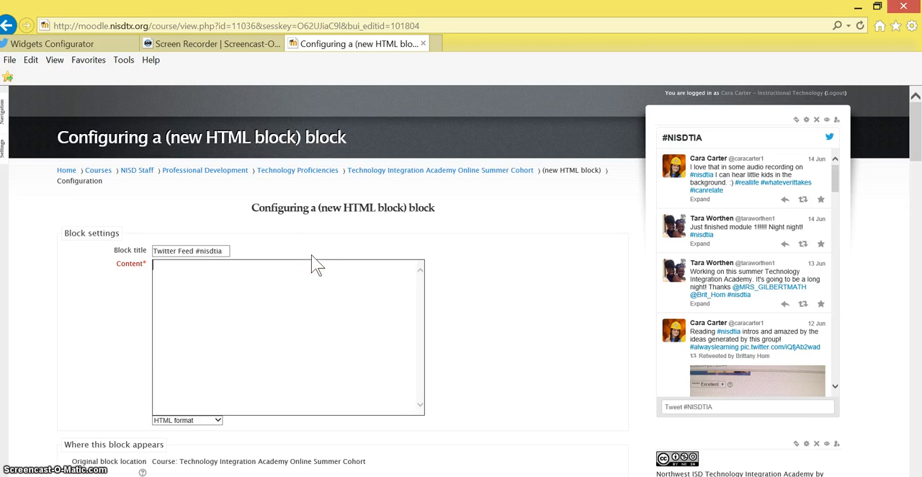
pyautogui.click(259, 275)
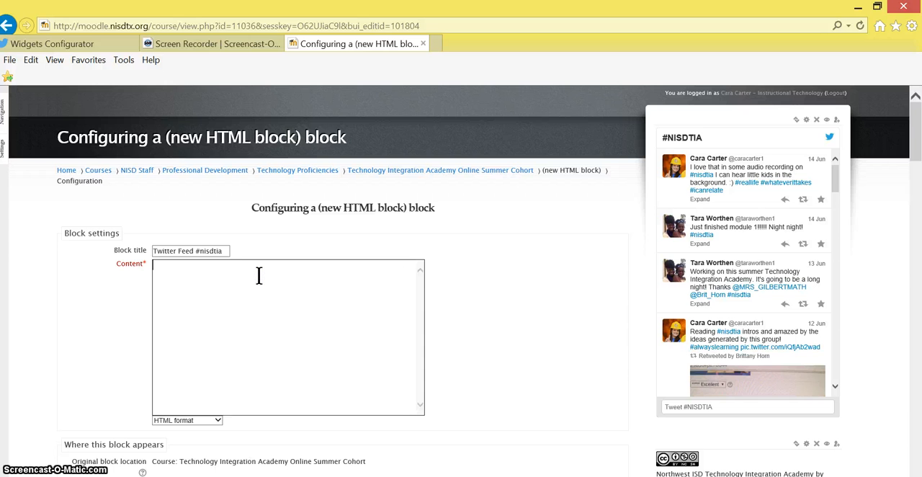
pyautogui.hotkey('ctrl', 'v')
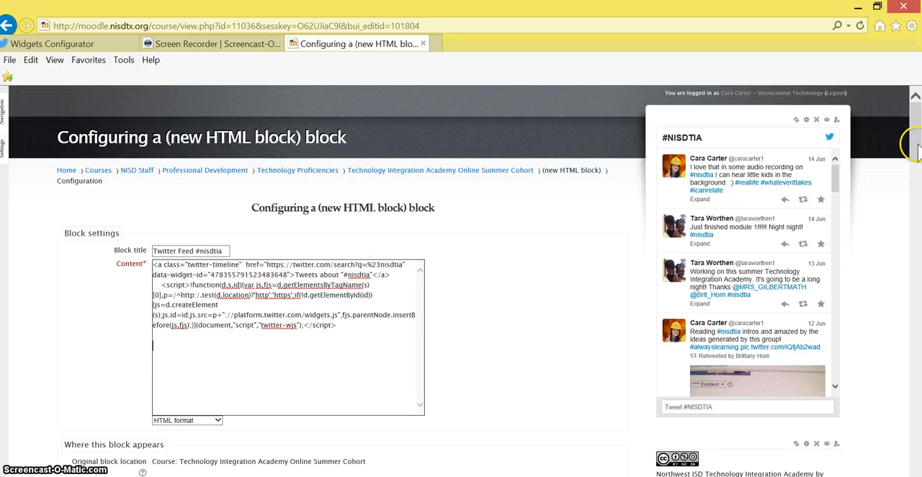
pyautogui.moveTo(911, 141); pyautogui.dragTo(907, 205)
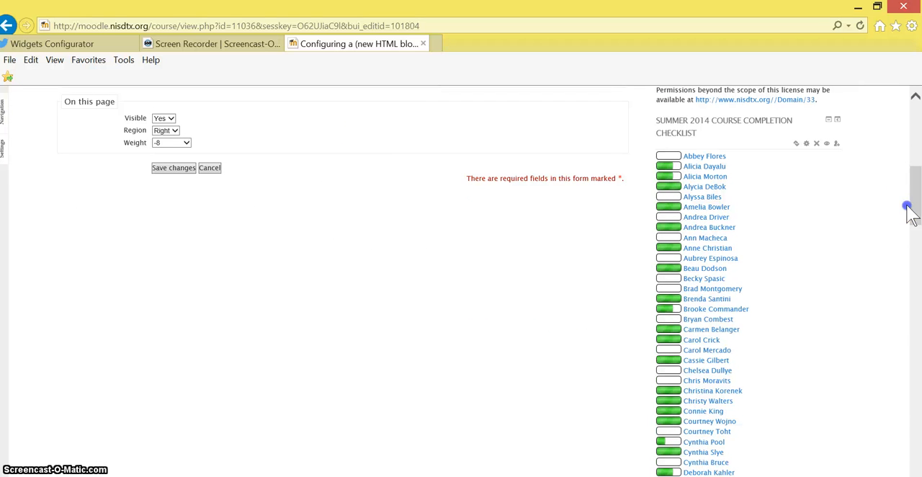
pyautogui.click(157, 170)
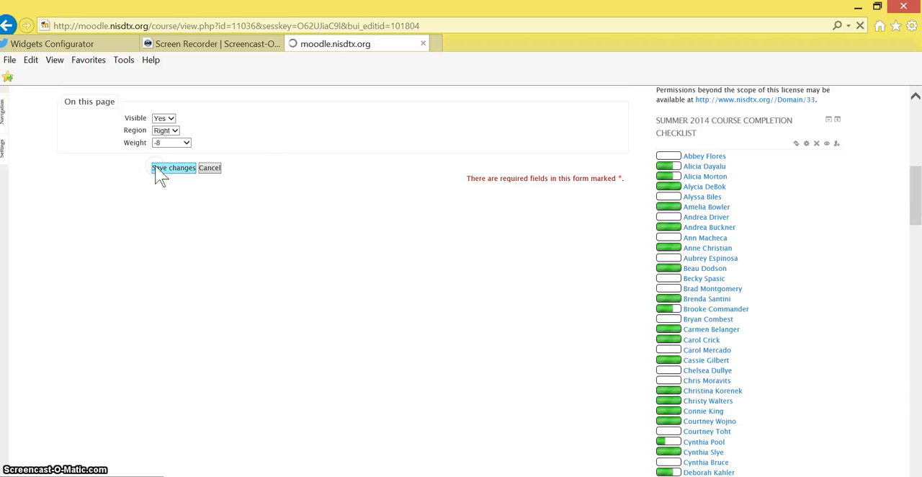